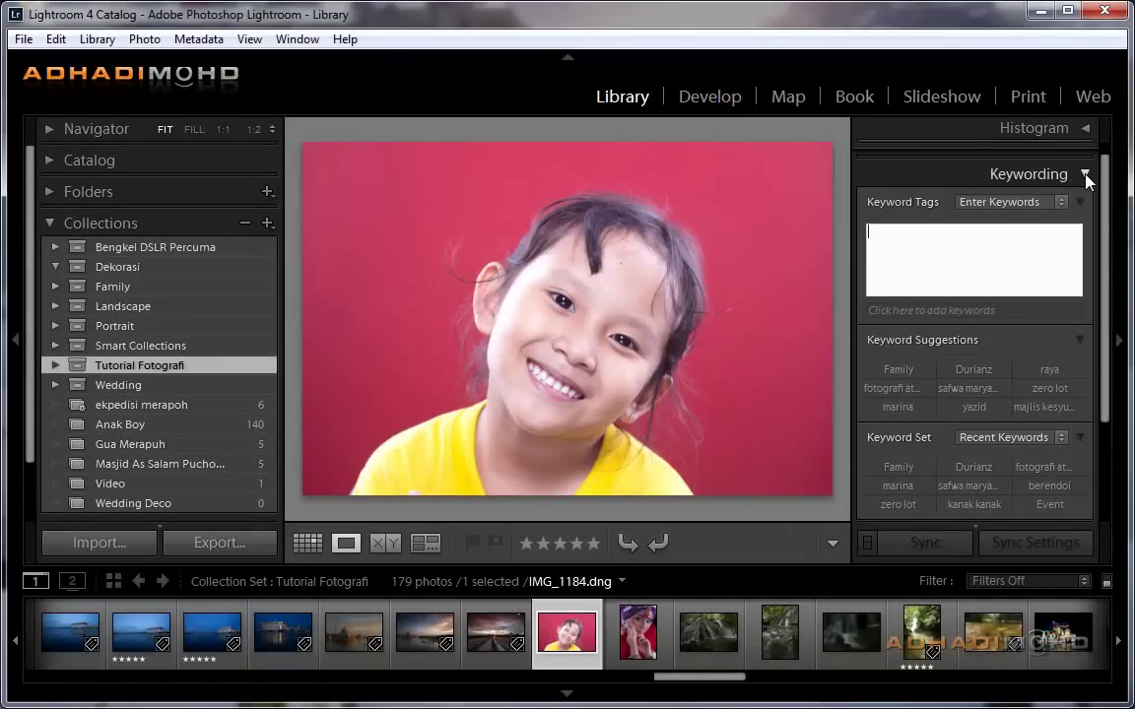
# Collapse and re-expand the Keywording panel and glance at the Keyword List counts.
pyautogui.scroll(2, 1103, 160)
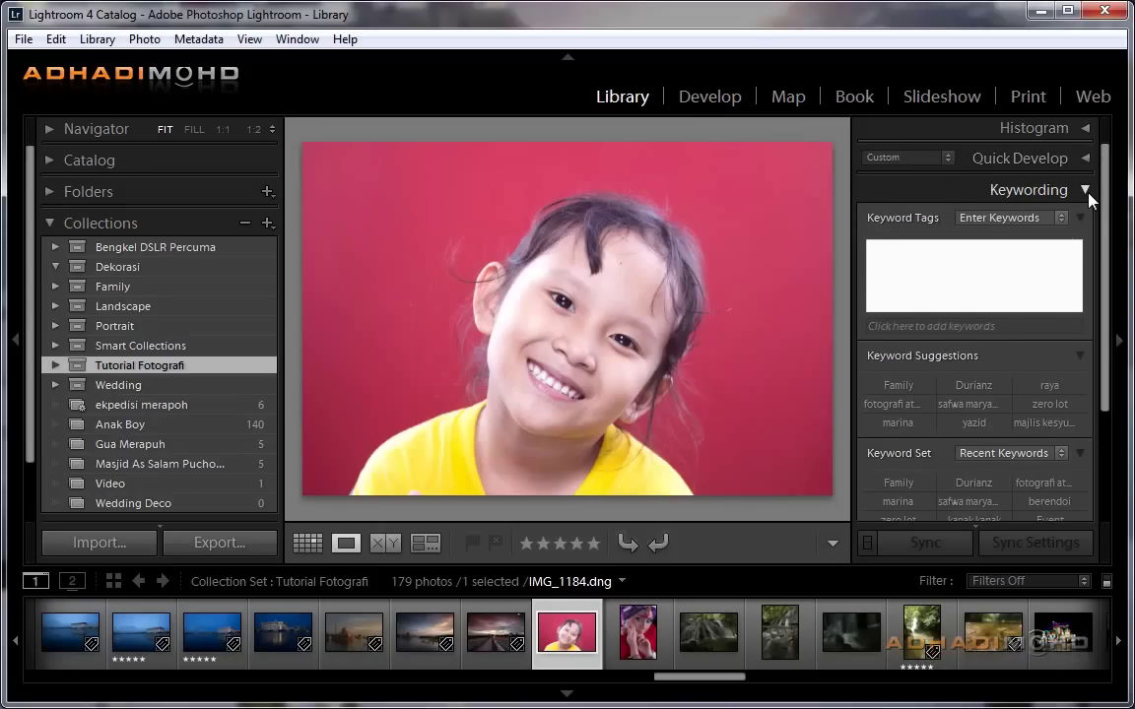
pyautogui.click(1084, 190)
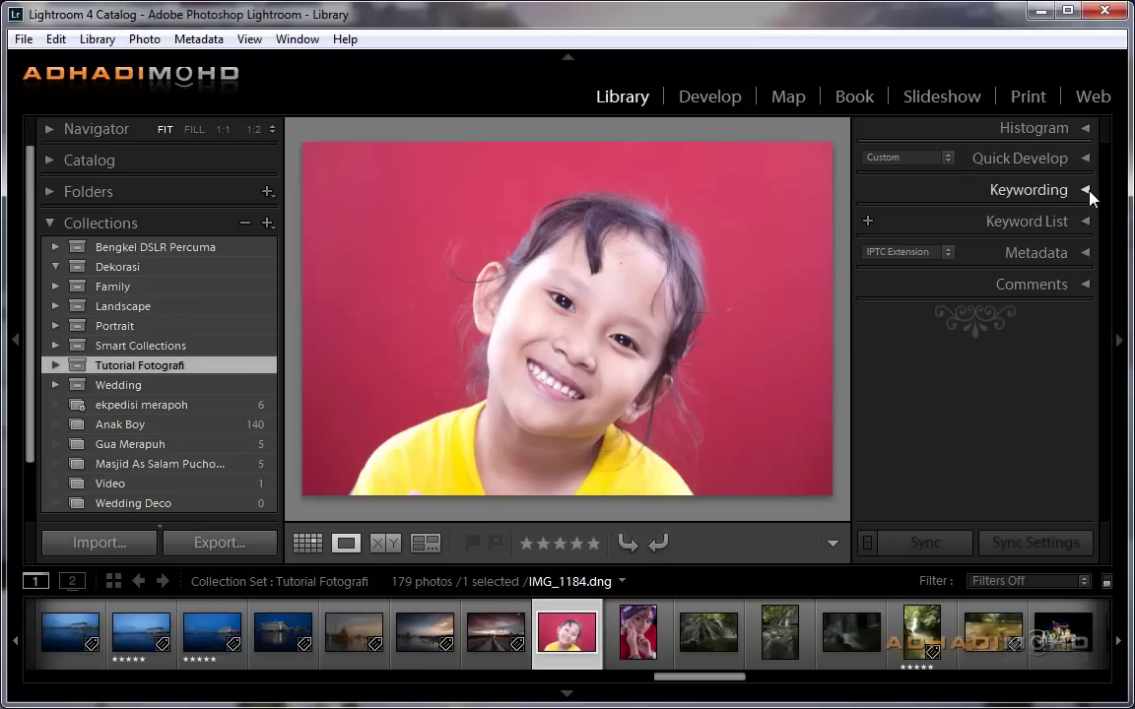
pyautogui.click(1088, 192)
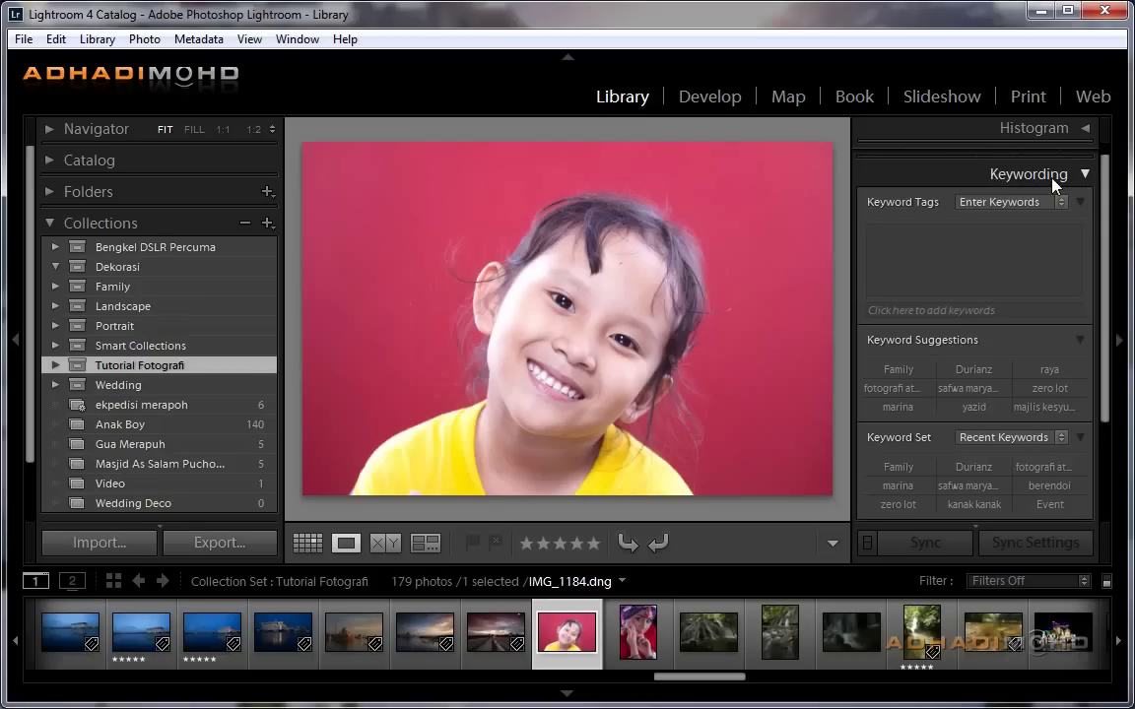
pyautogui.click(1057, 184)
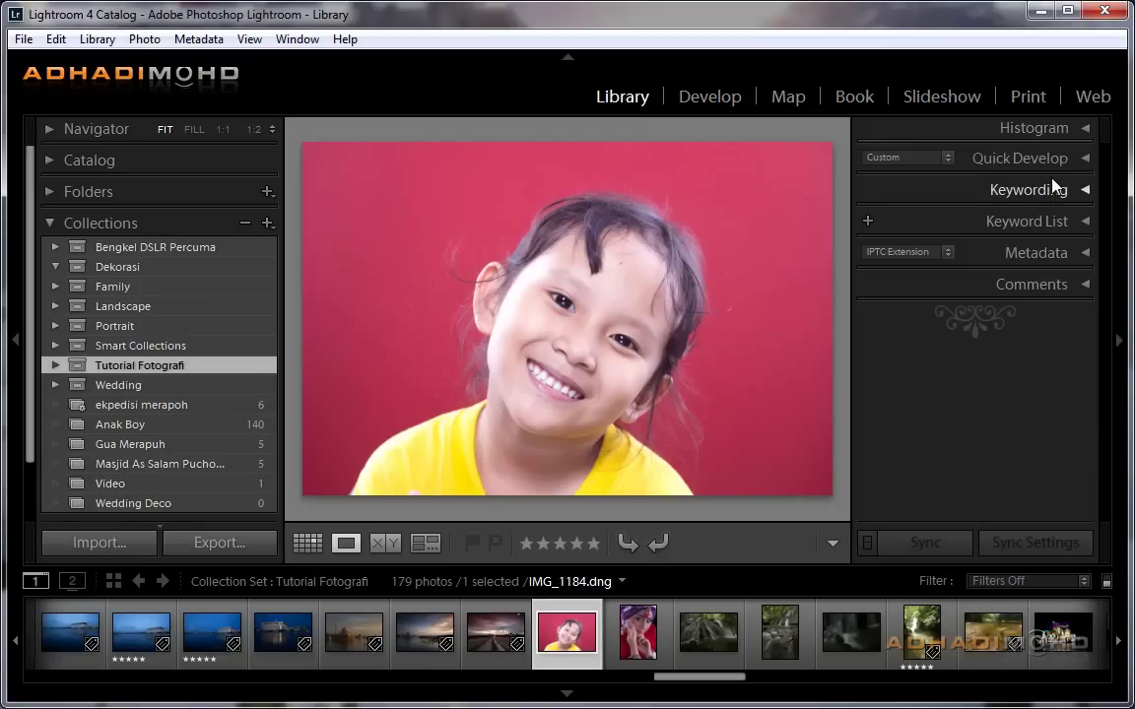
pyautogui.click(1064, 218)
pyautogui.hotkey('ctrl', '2')
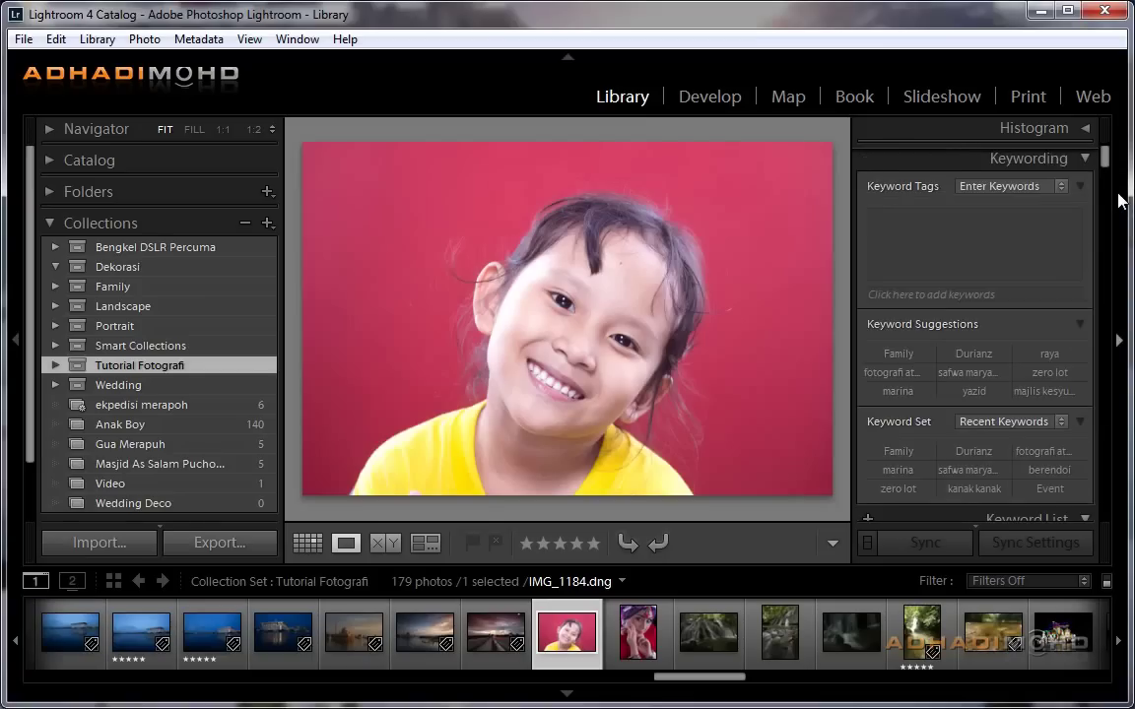
pyautogui.scroll(1, 1105, 158)
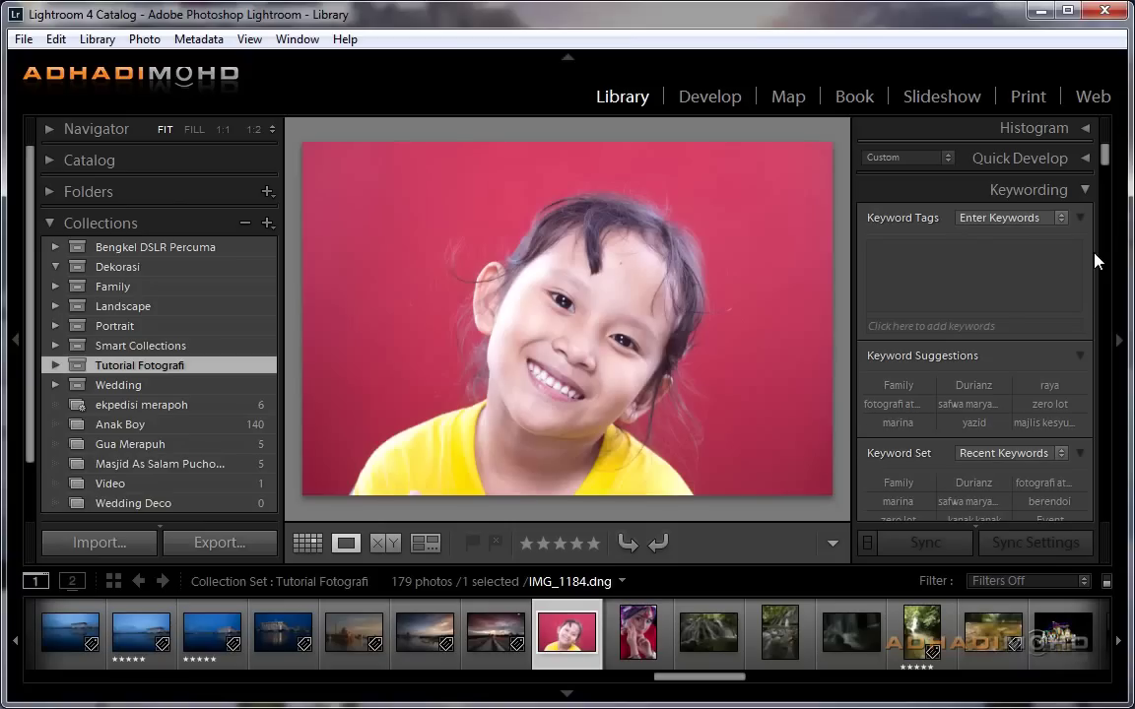
# Tag IMG_1184.dng with the keyword 'child portrait'.
pyautogui.click(1013, 263)
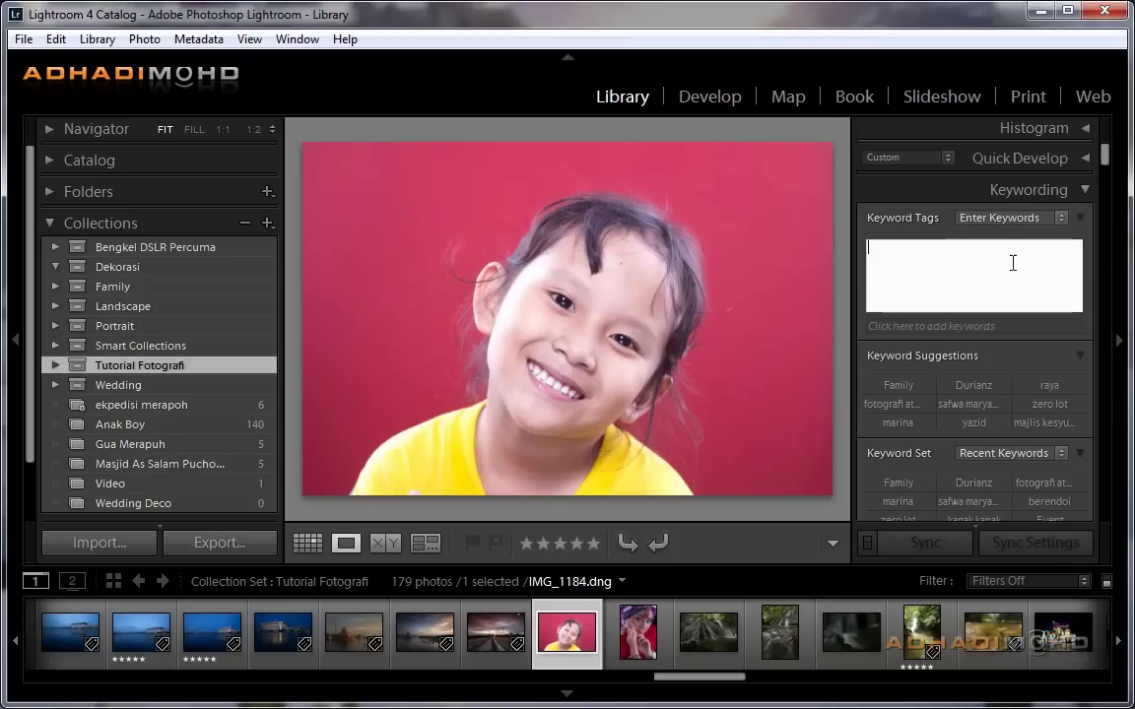
pyautogui.write('child portrait')
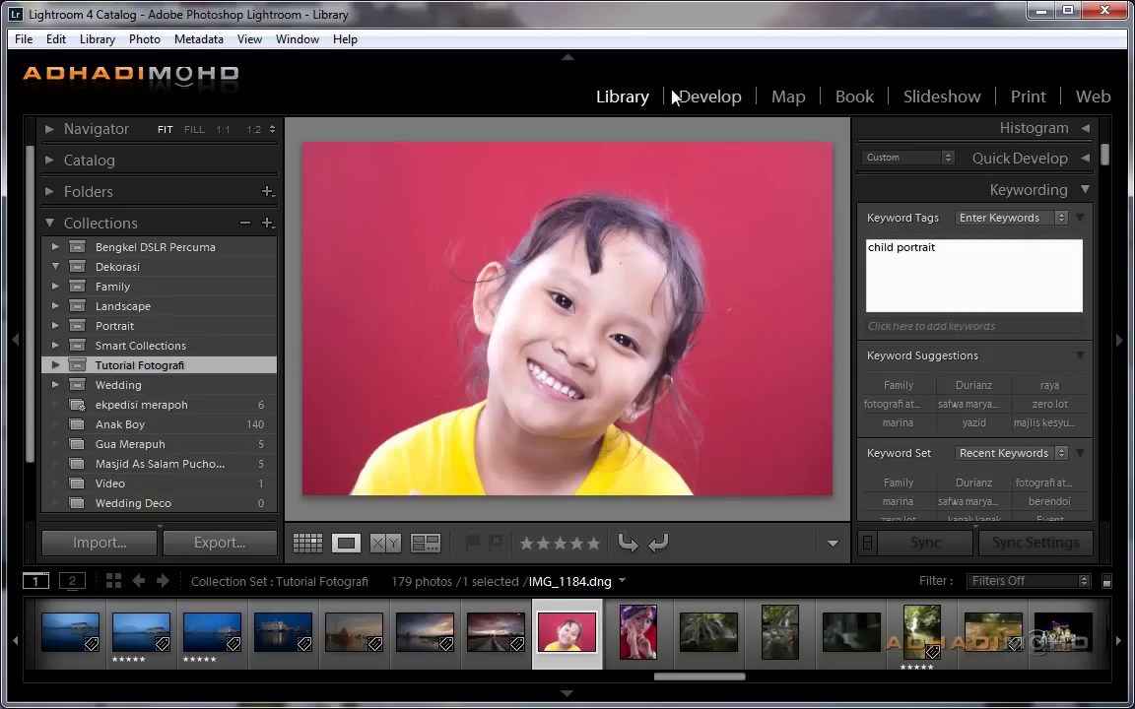
pyautogui.click(618, 99)
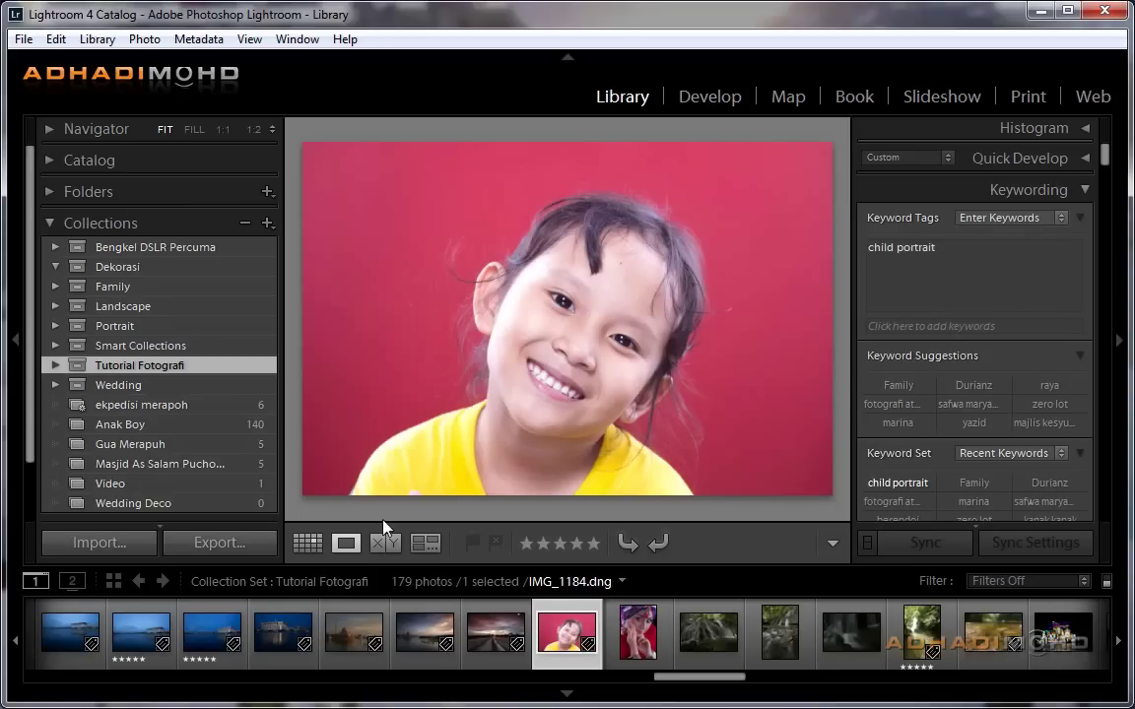
# In Grid view, select photos 101–110, clear their keyword tags and enter 'landscape'.
pyautogui.click(315, 548)
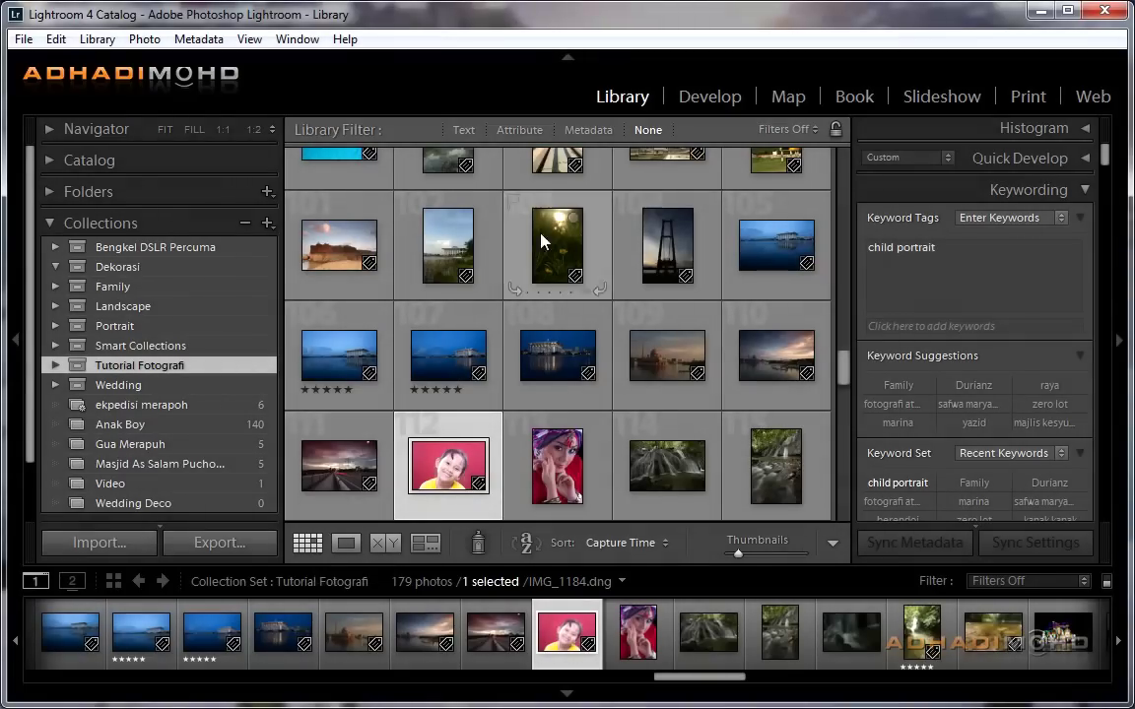
pyautogui.click(313, 216)
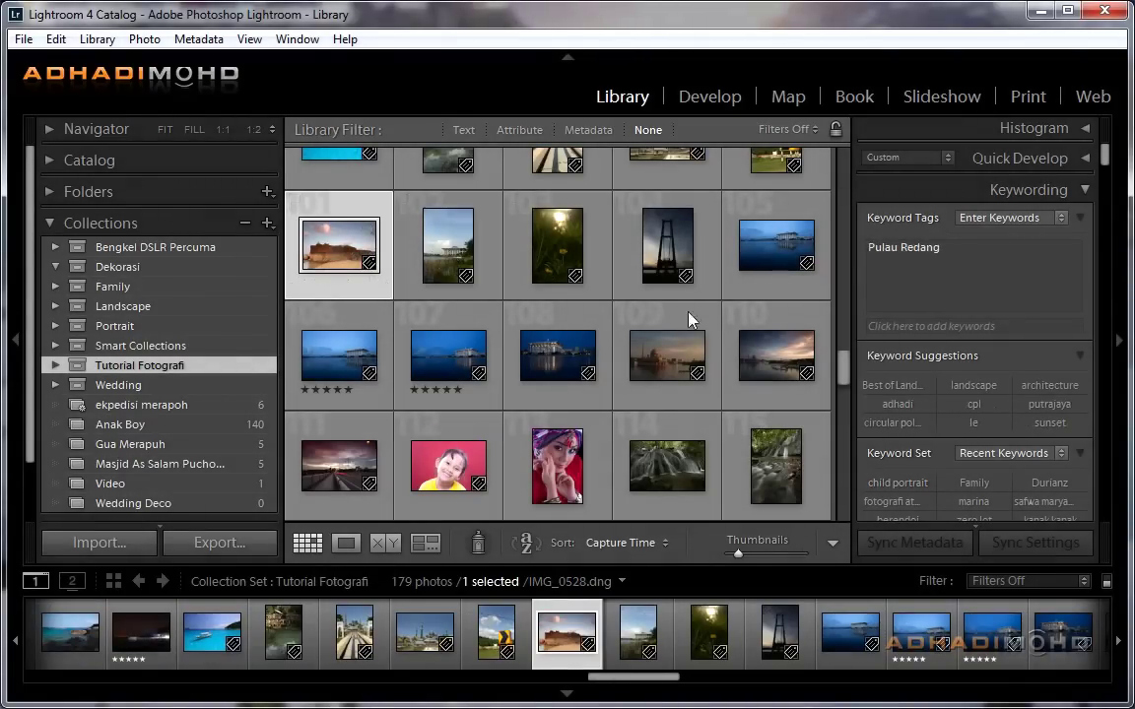
pyautogui.keyDown('shift'); pyautogui.click(767, 358); pyautogui.keyUp('shift')
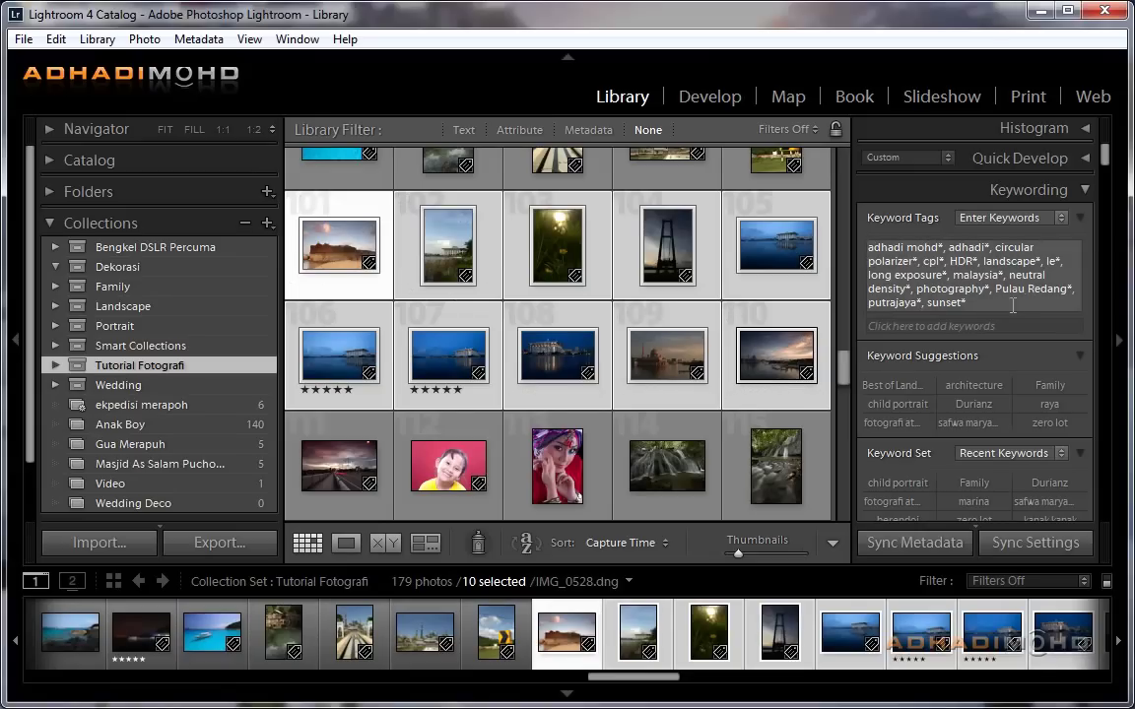
pyautogui.moveTo(1009, 306); pyautogui.dragTo(851, 254)
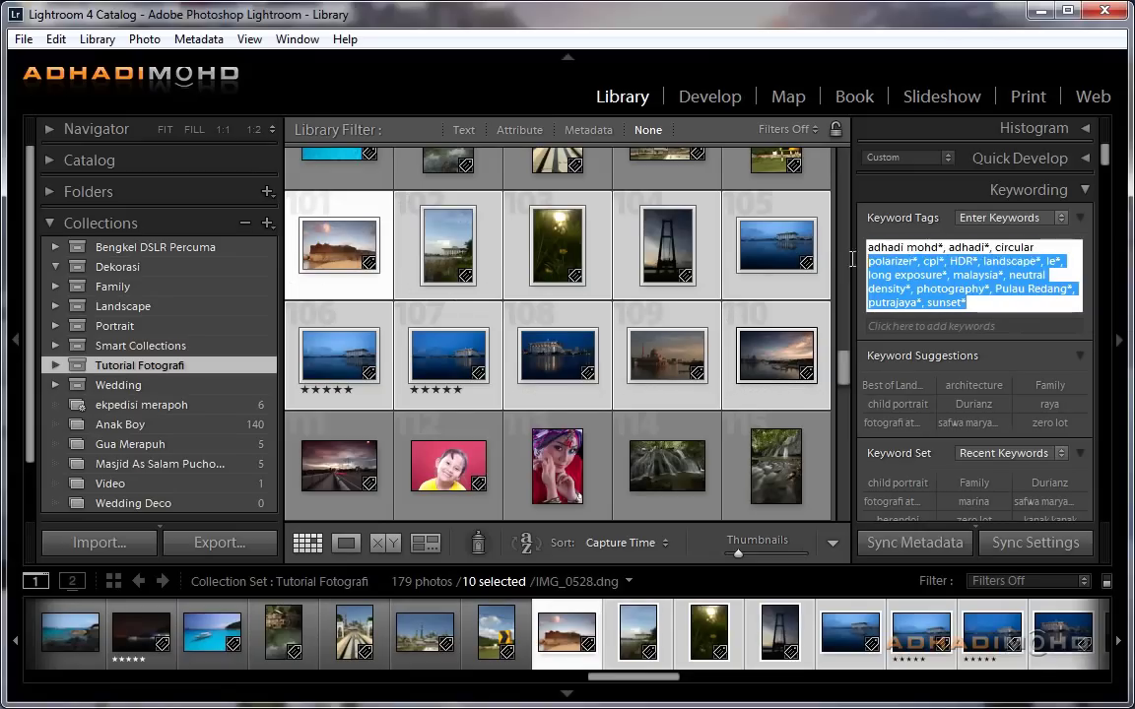
pyautogui.press('BackSpace')
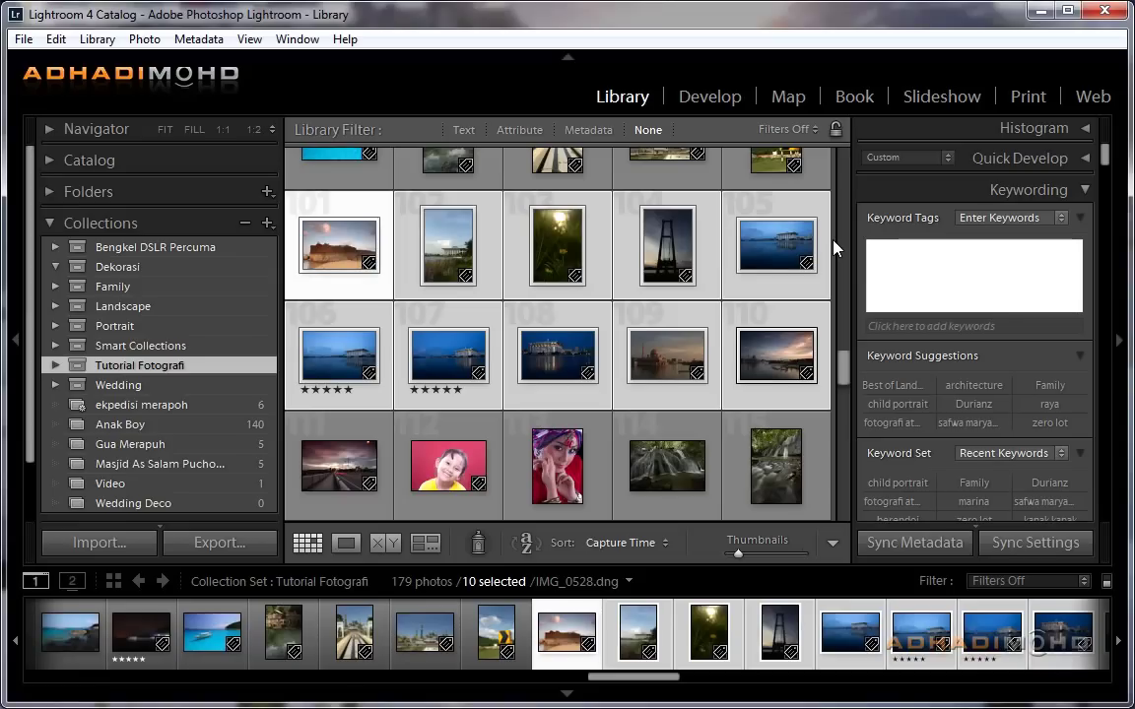
pyautogui.write('landscape')
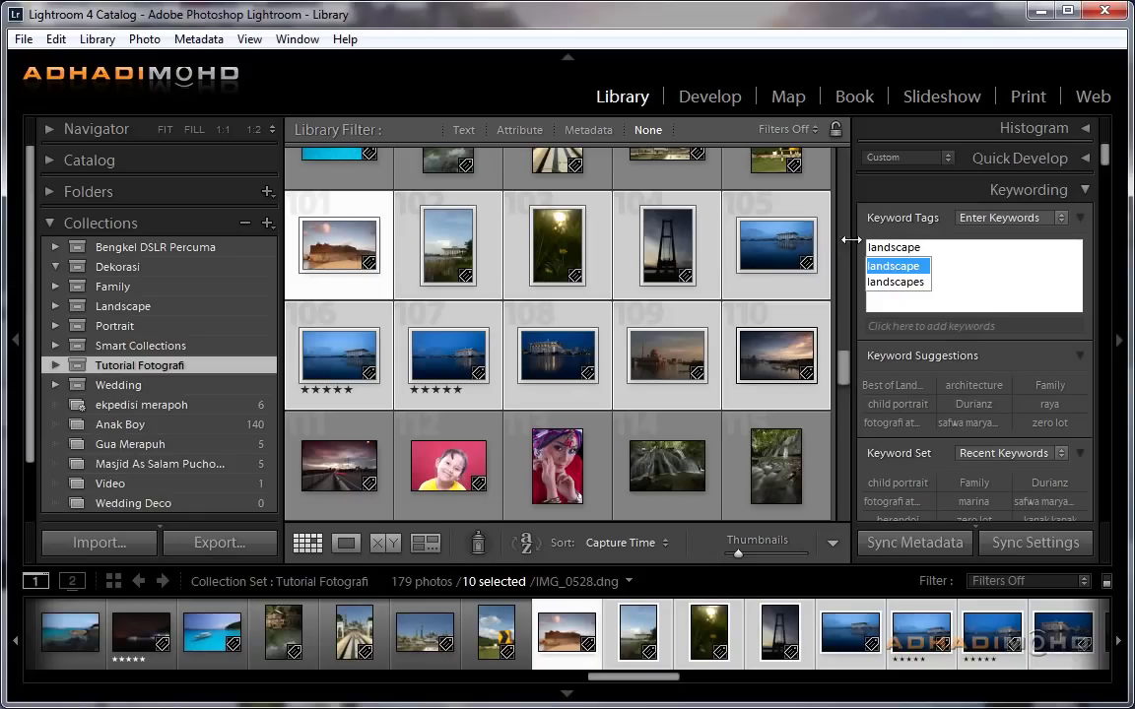
# Apply 'landscape' to the ten photos, then append putrajaya, masjid and masjid besi.
pyautogui.click(948, 248)
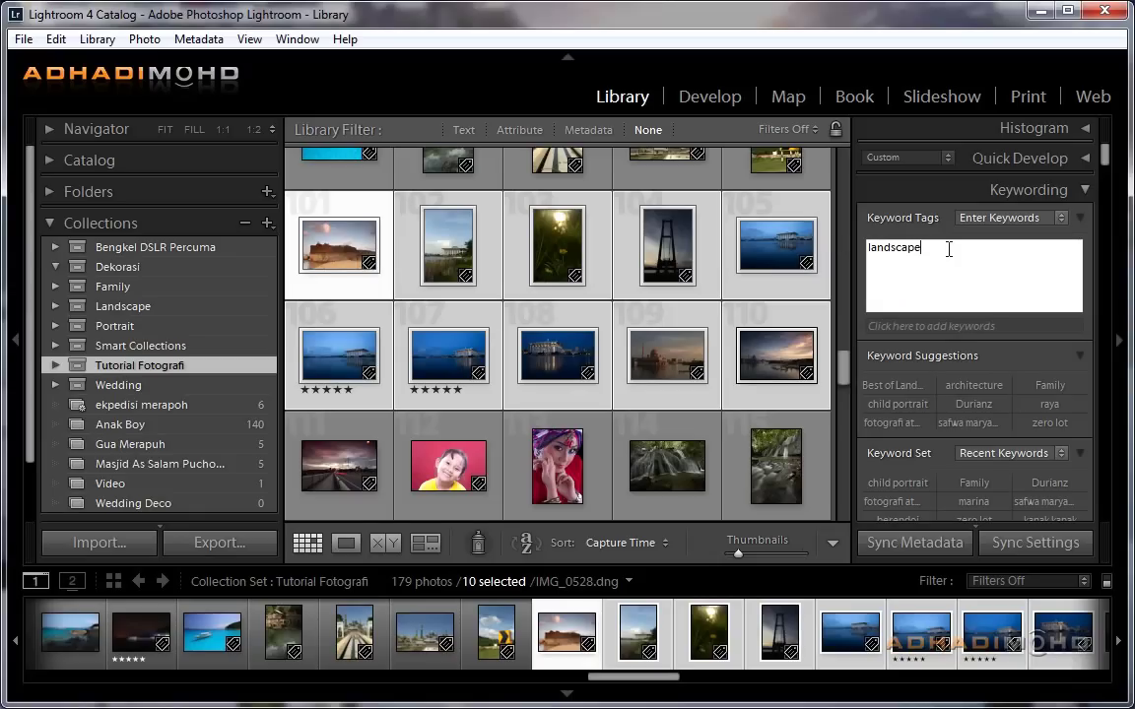
pyautogui.press('Return')
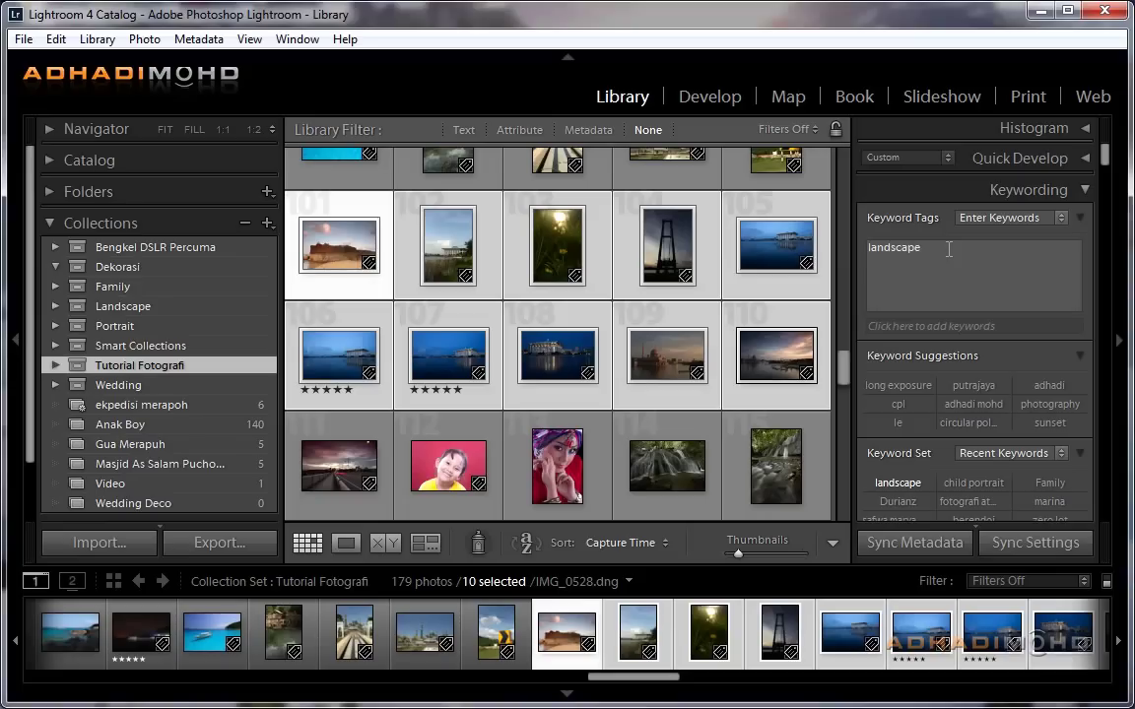
pyautogui.click(948, 249)
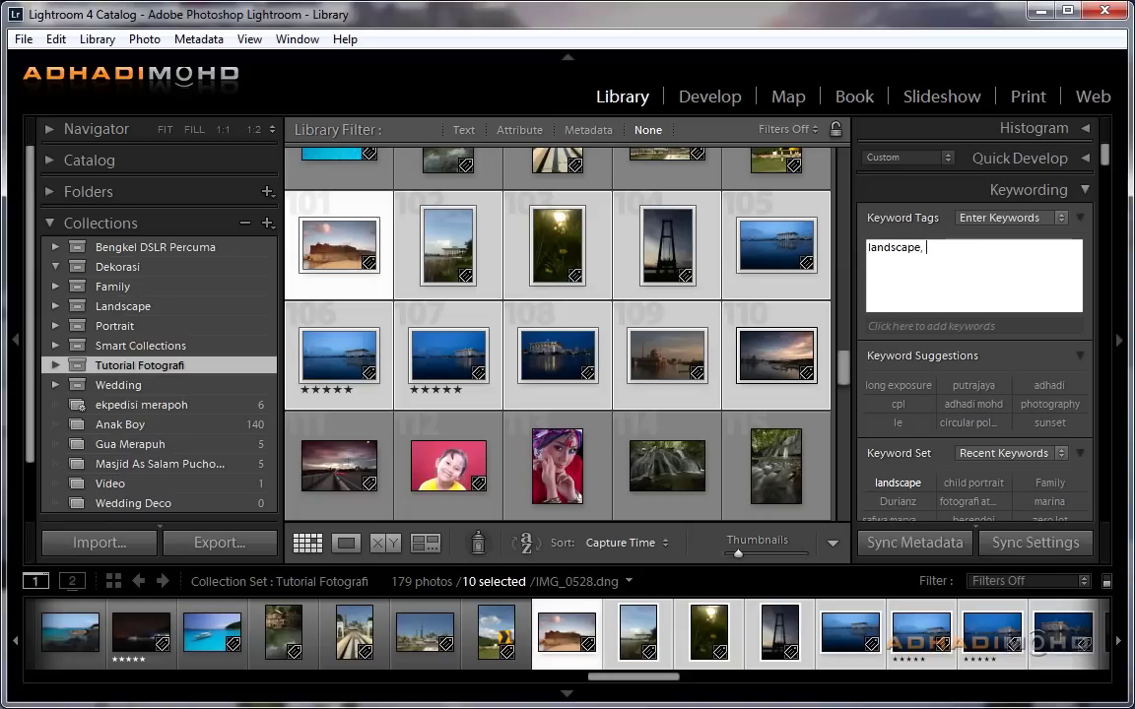
pyautogui.write(', putrajaya')
pyautogui.write(', ')
pyautogui.write('masjid, masjid besi')
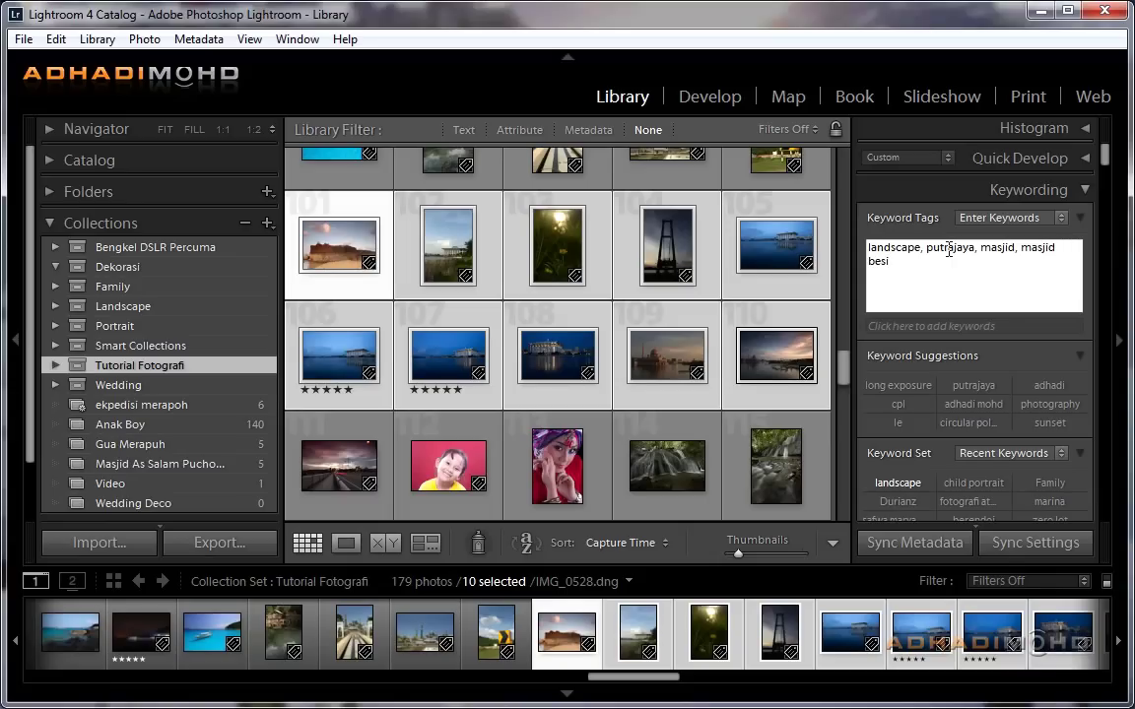
# Filter the Keyword List for 'masjid besi' and show only library photos tagged masjid.
pyautogui.click(1085, 191)
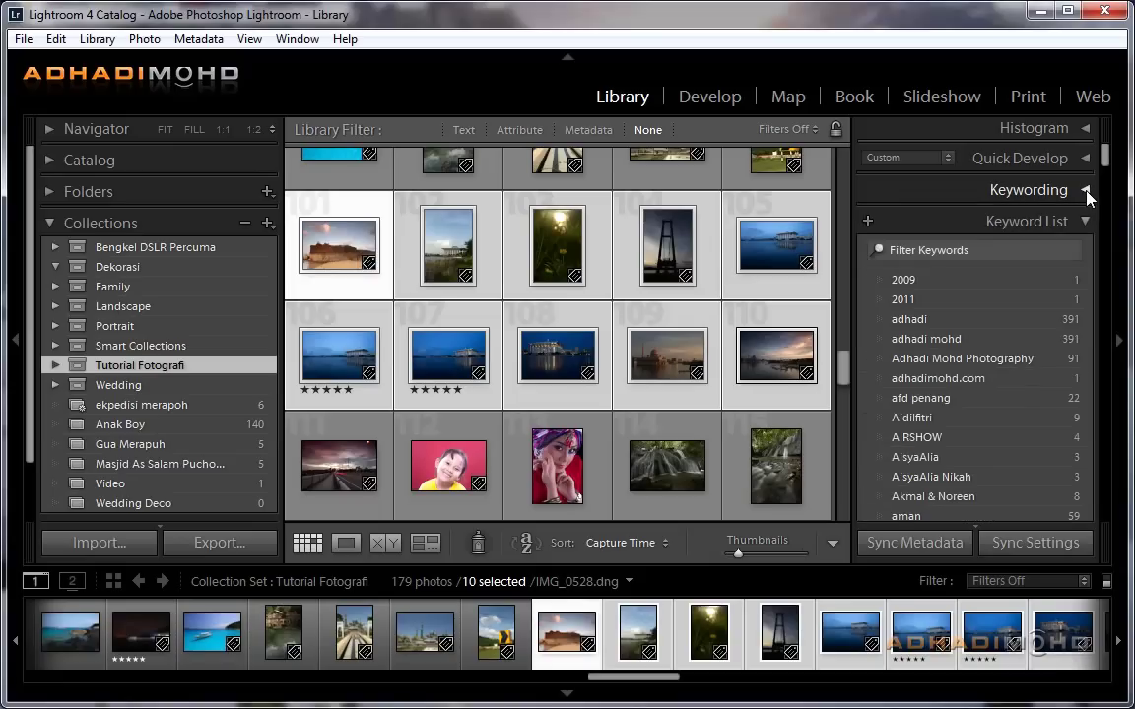
pyautogui.click(1047, 252)
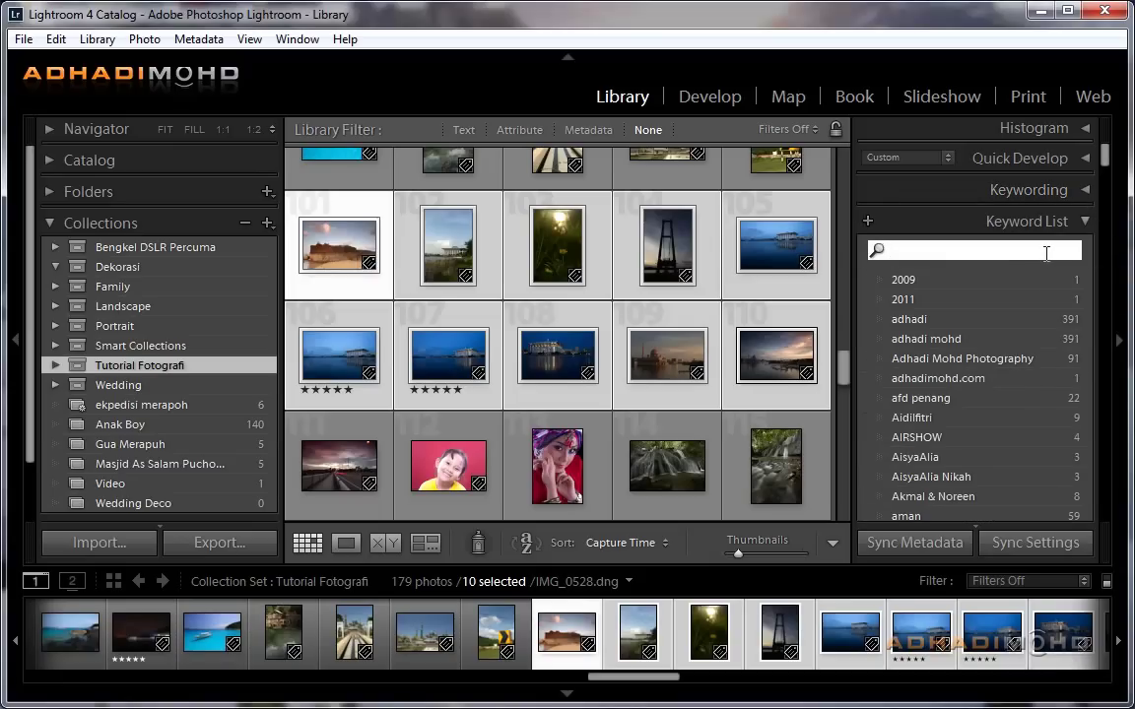
pyautogui.write('masjid besi')
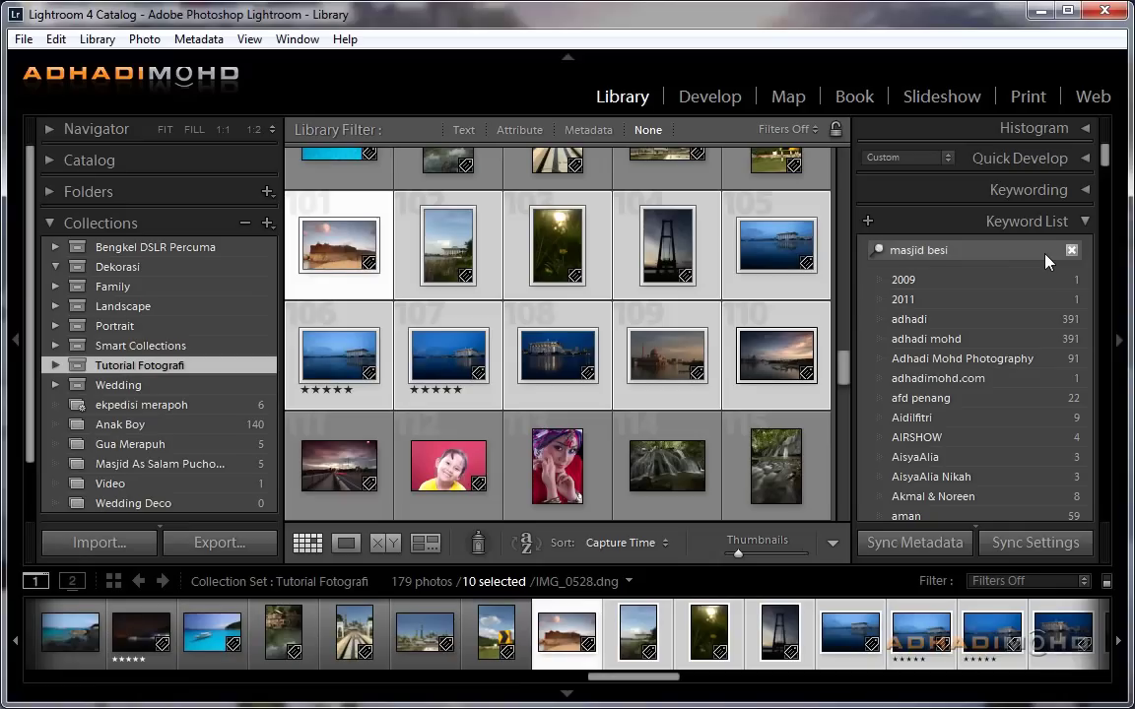
pyautogui.press('Return')
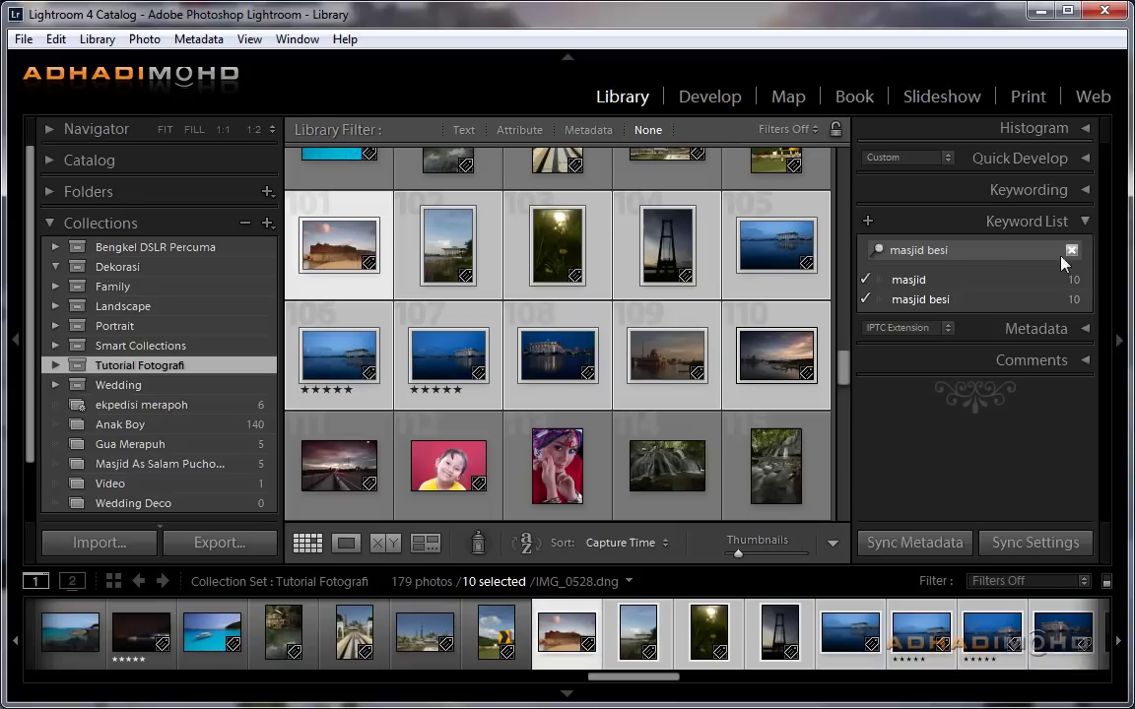
pyautogui.moveTo(1083, 281)
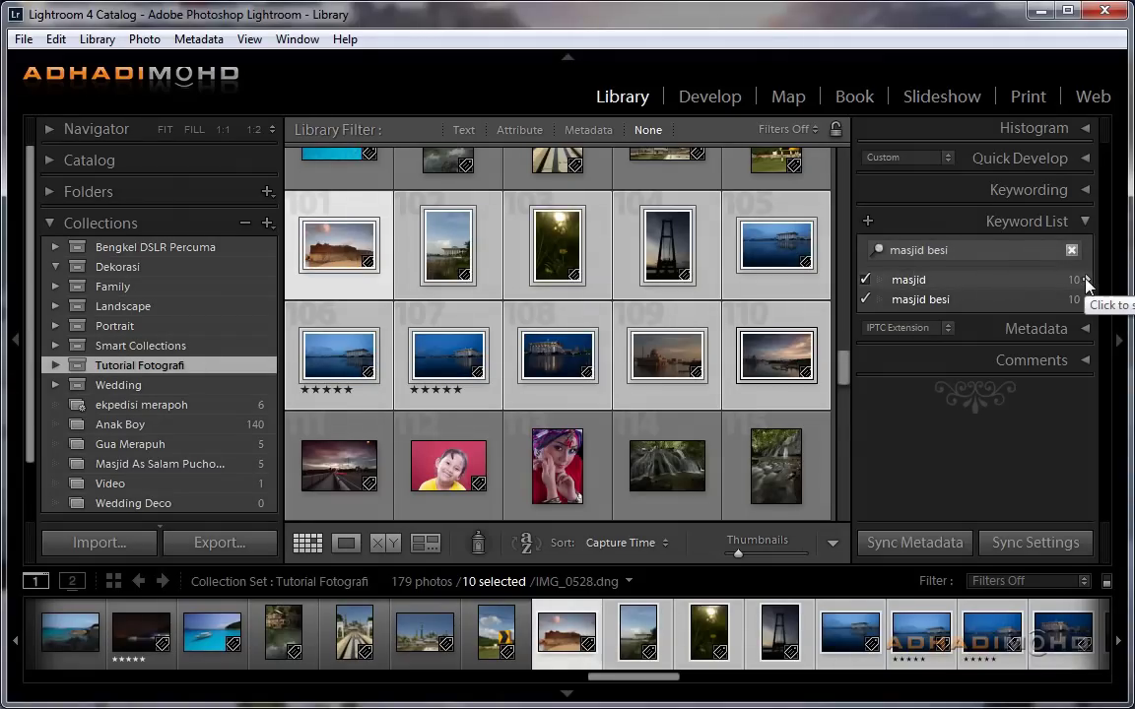
pyautogui.click(1087, 281)
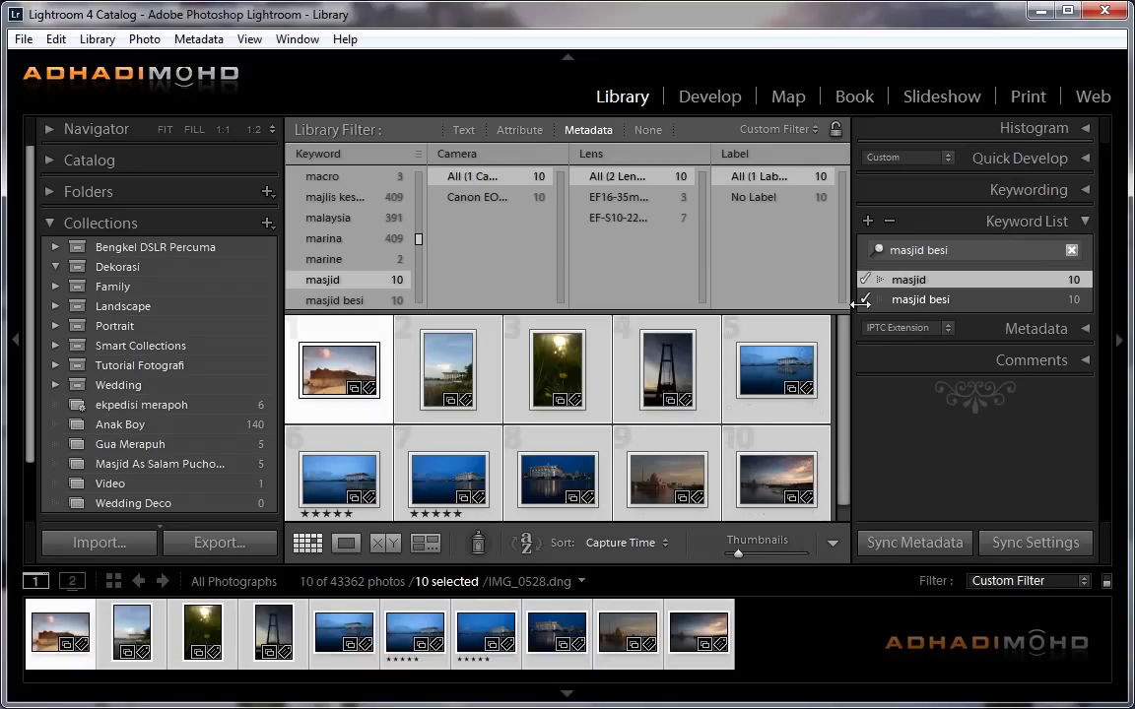
# Switch the library keyword filter from masjid to masjid besi.
pyautogui.click(1086, 298)
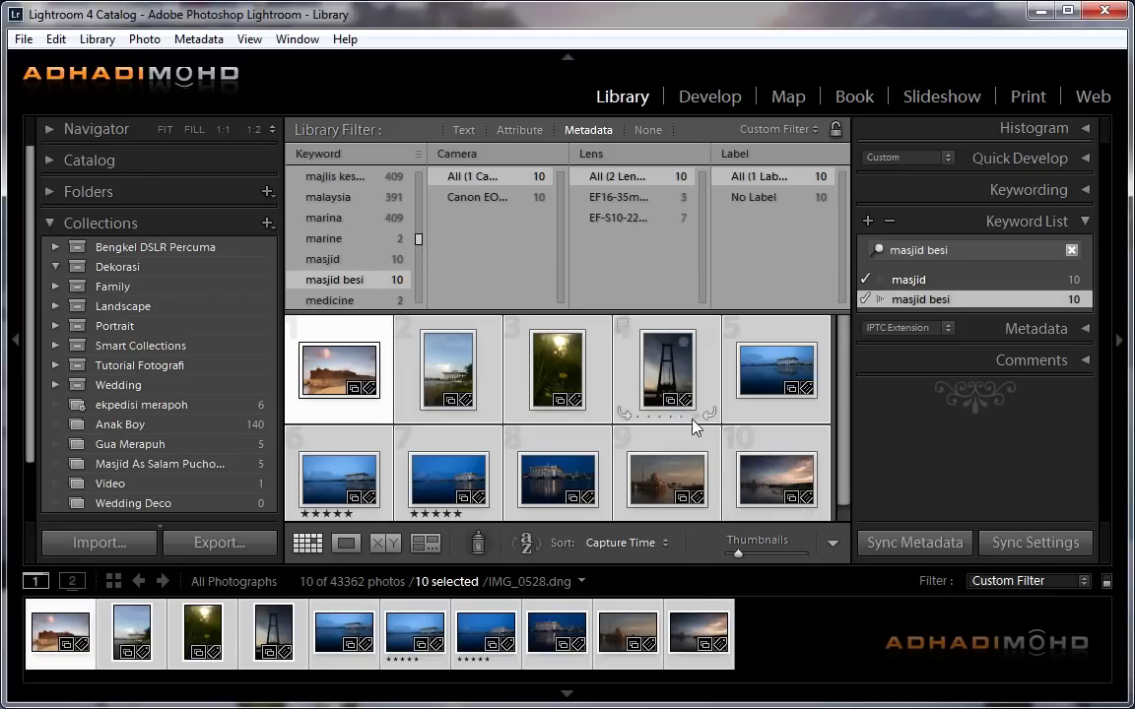
# Select all 675 photos in the first Wedding collection and replace their tags with the couple's wedding keyword.
pyautogui.click(54, 384)
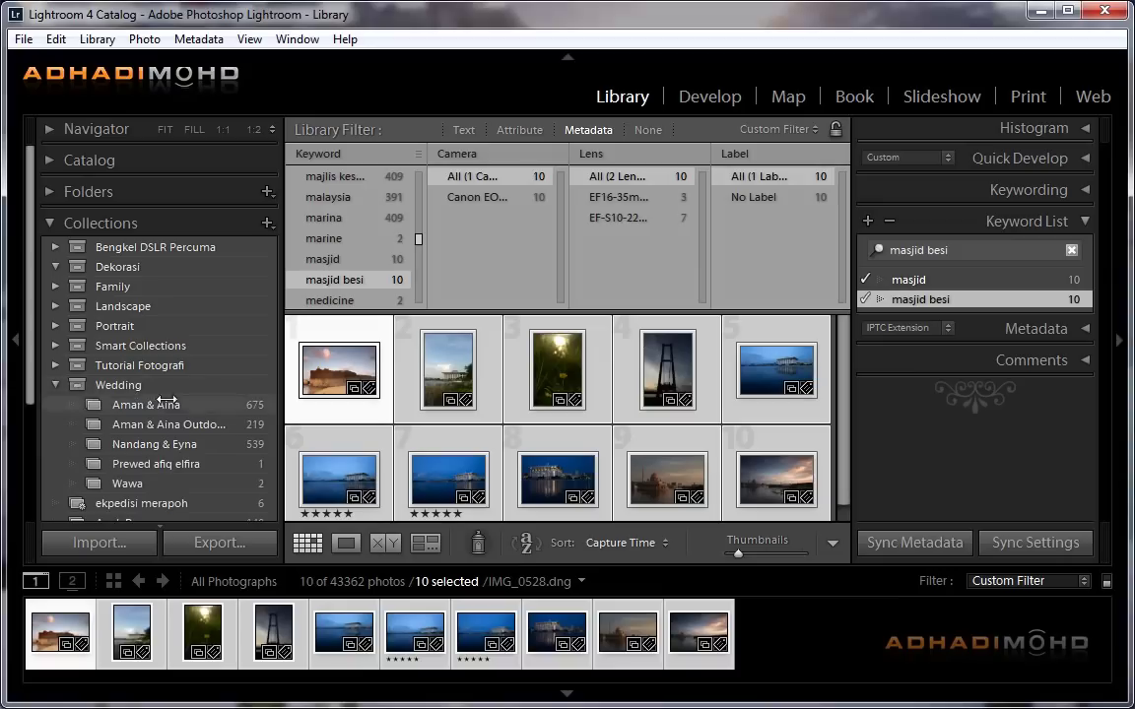
pyautogui.click(157, 405)
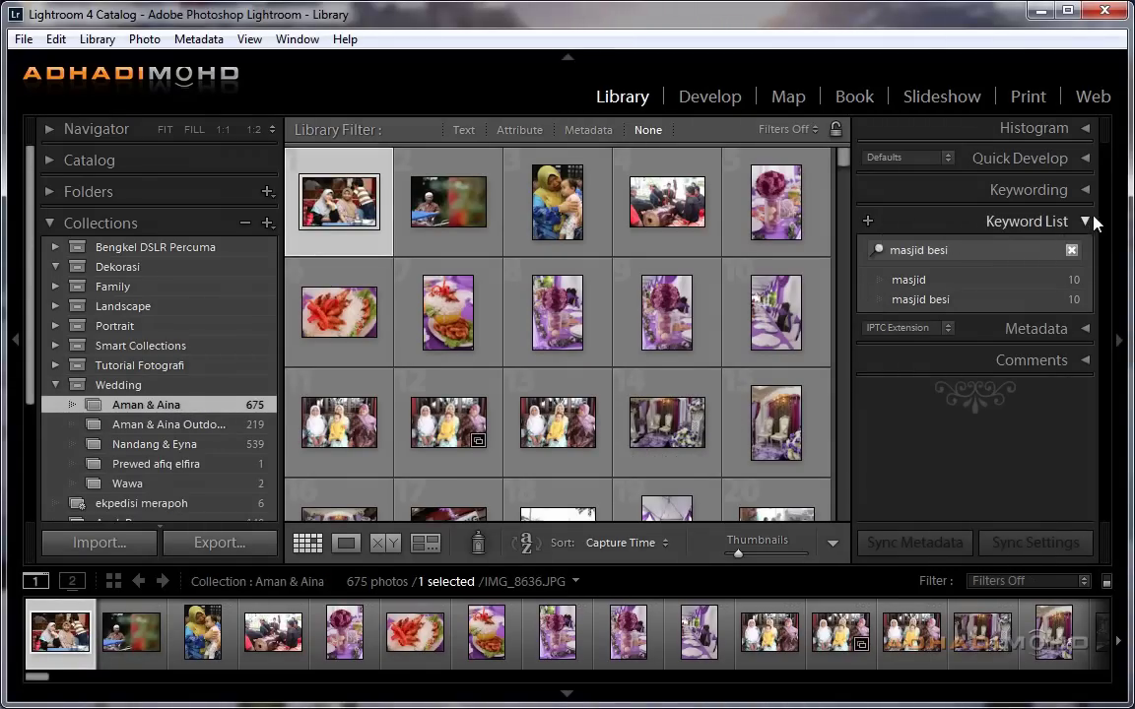
pyautogui.click(985, 189)
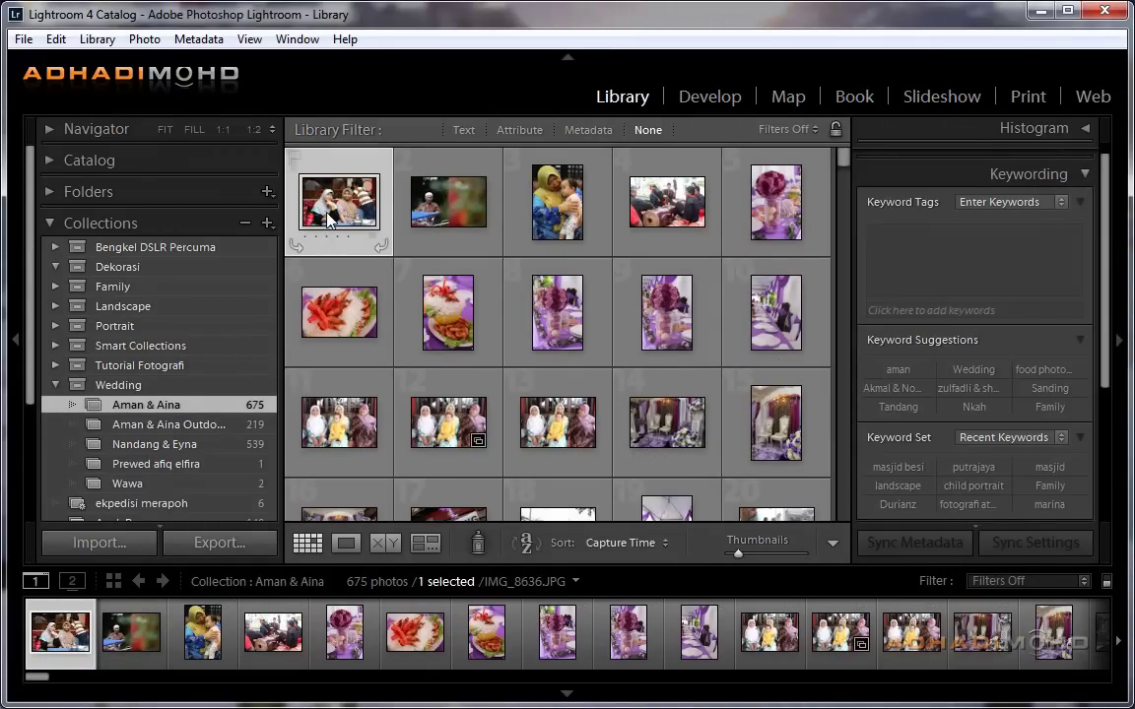
pyautogui.hotkey('ctrl', 'a')
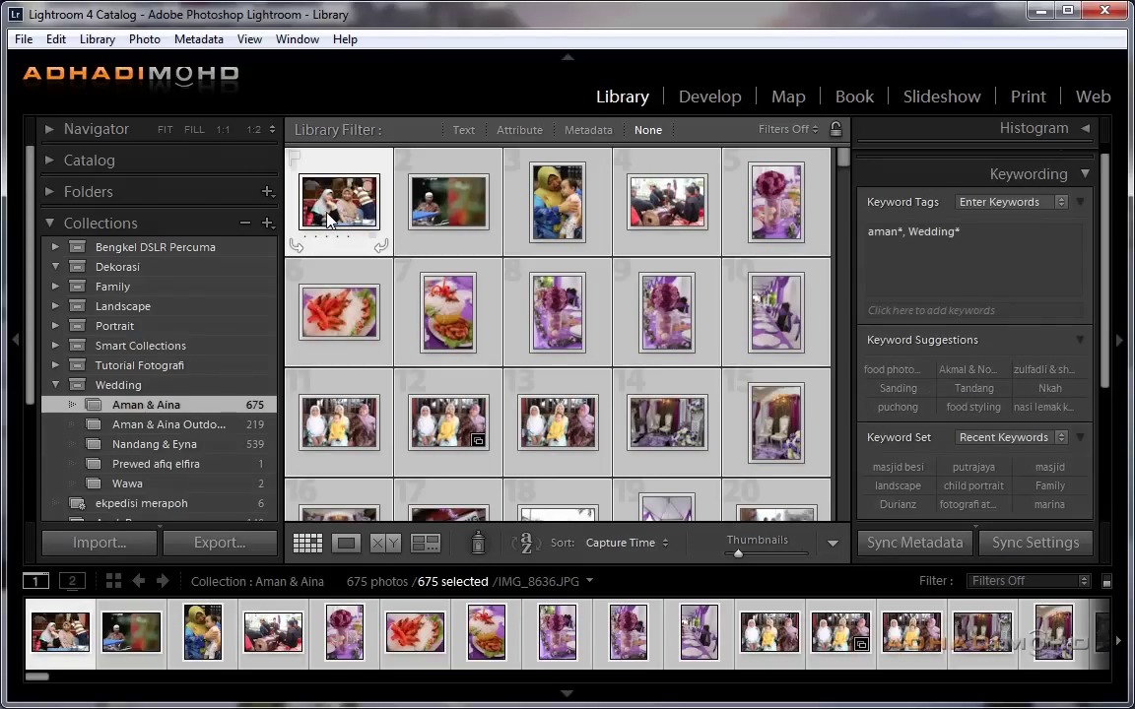
pyautogui.click(995, 236)
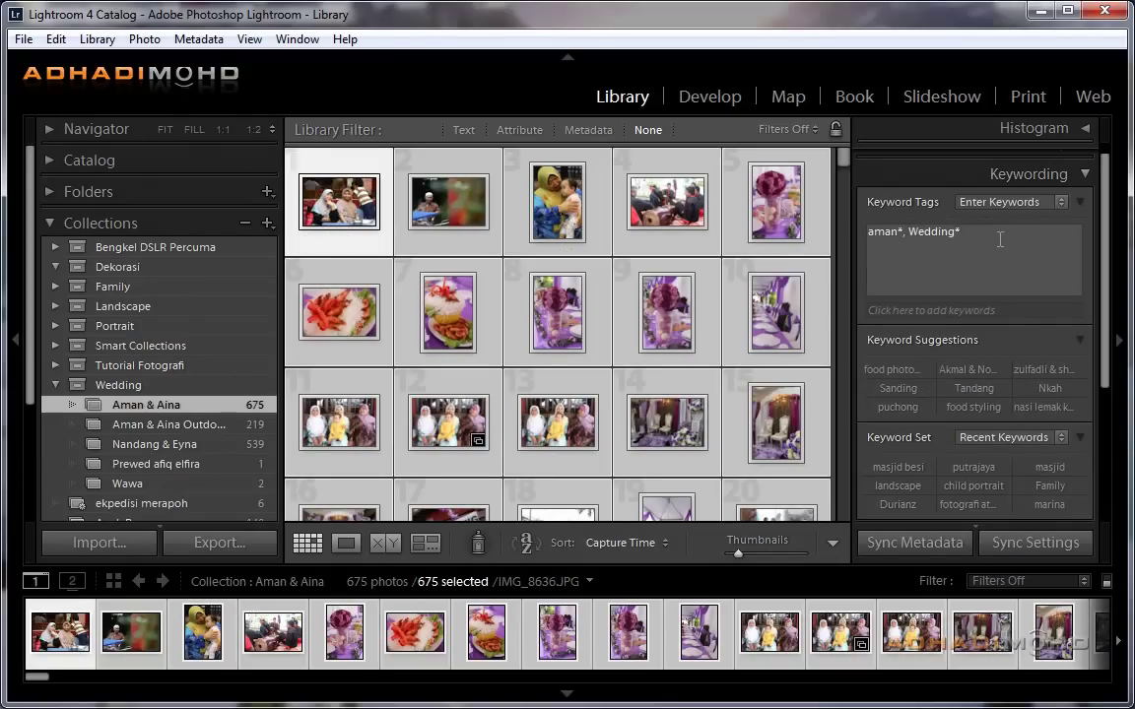
pyautogui.write('aman')
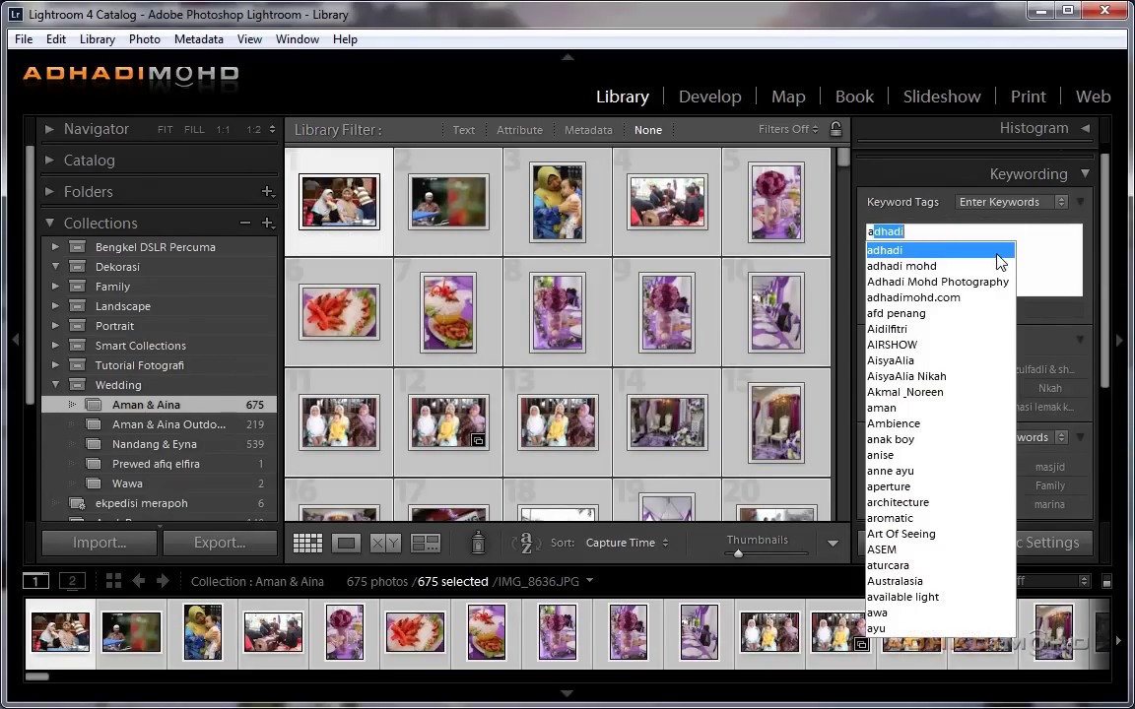
pyautogui.write(' & aina wedding')
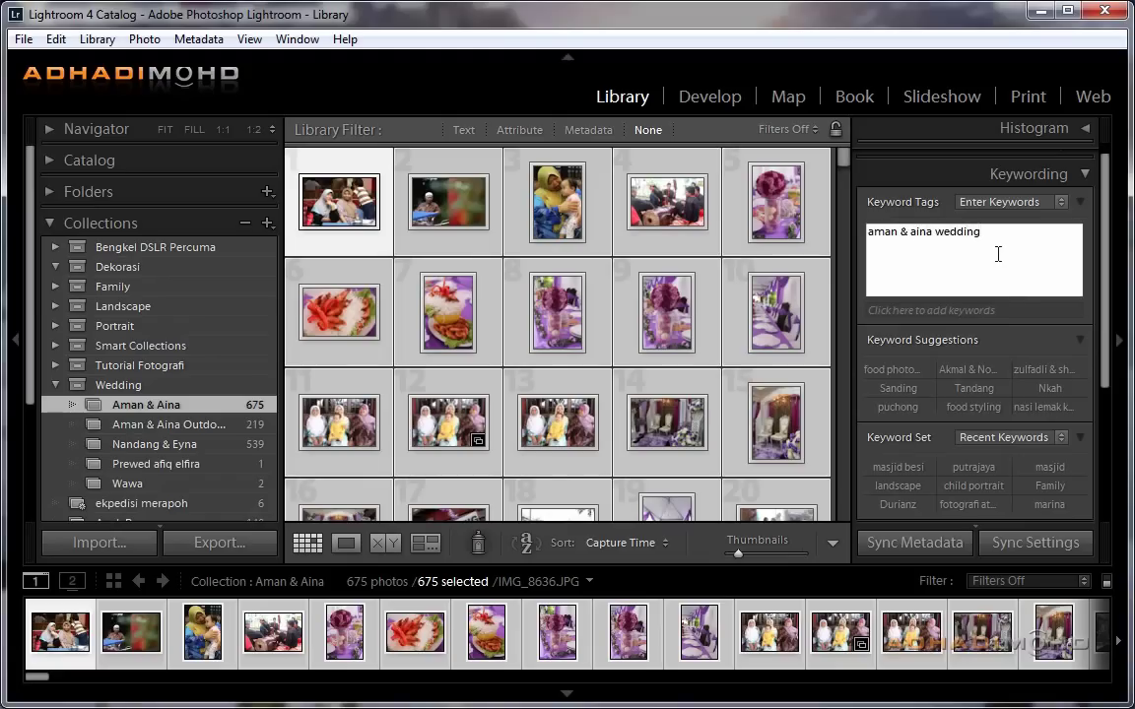
pyautogui.press('Return')
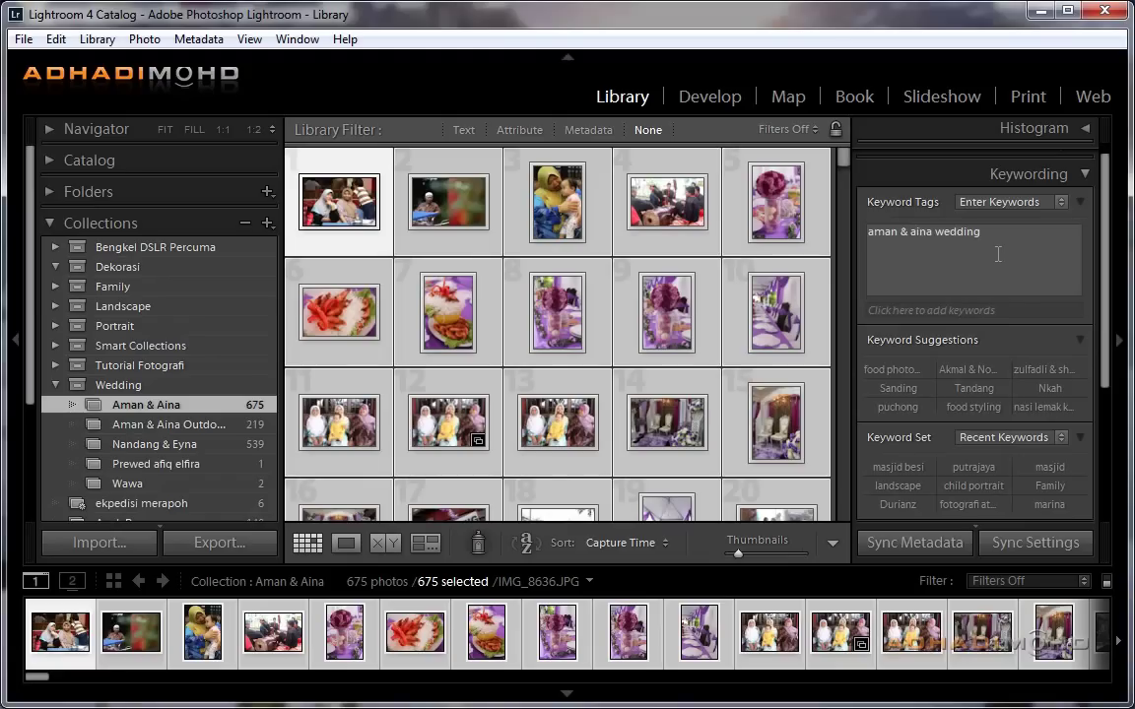